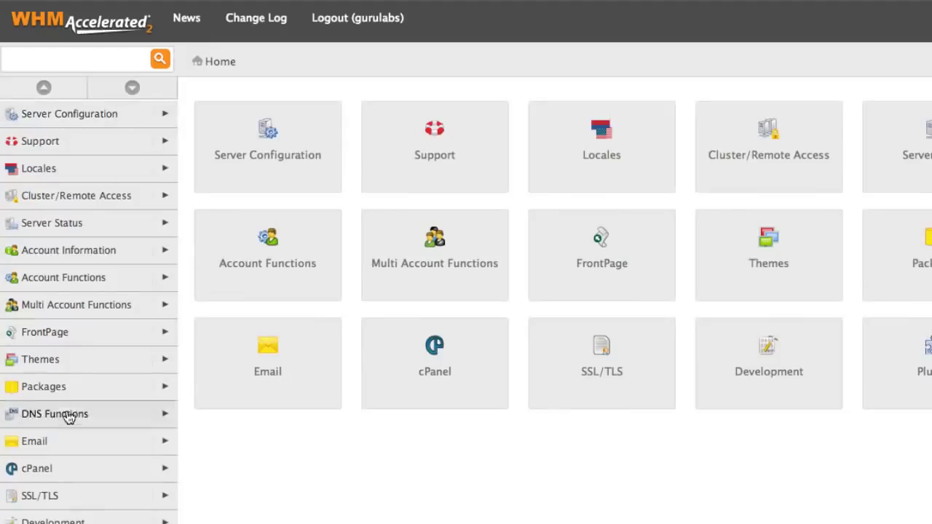
# Open the form for adding a hosting package and look through its resource limits.
pyautogui.click(68, 386)
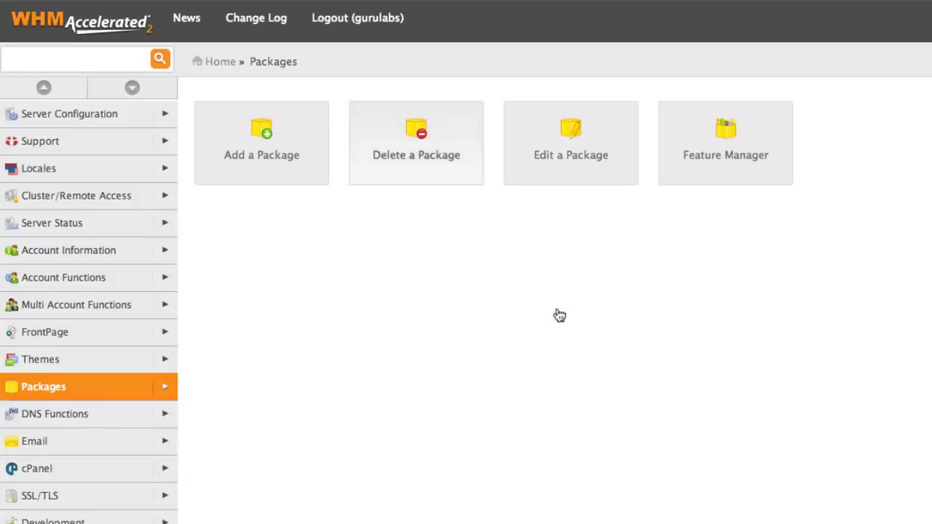
pyautogui.click(268, 140)
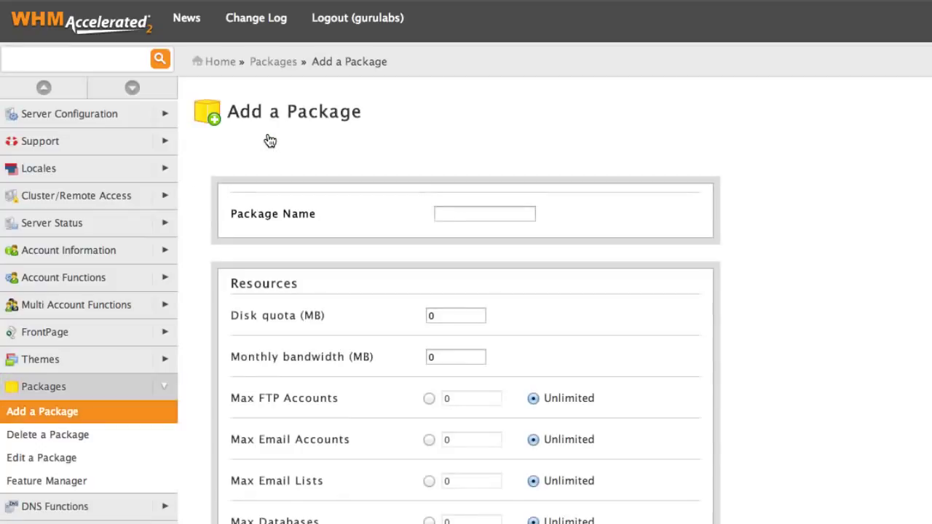
pyautogui.scroll(-10, 800, 259)
pyautogui.scroll(10, 824, 255)
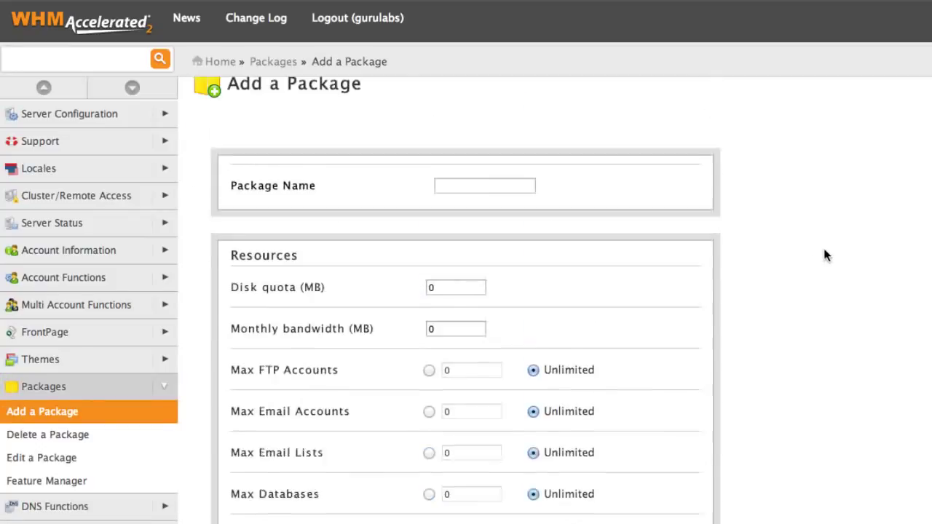
pyautogui.scroll(-5, 824, 255)
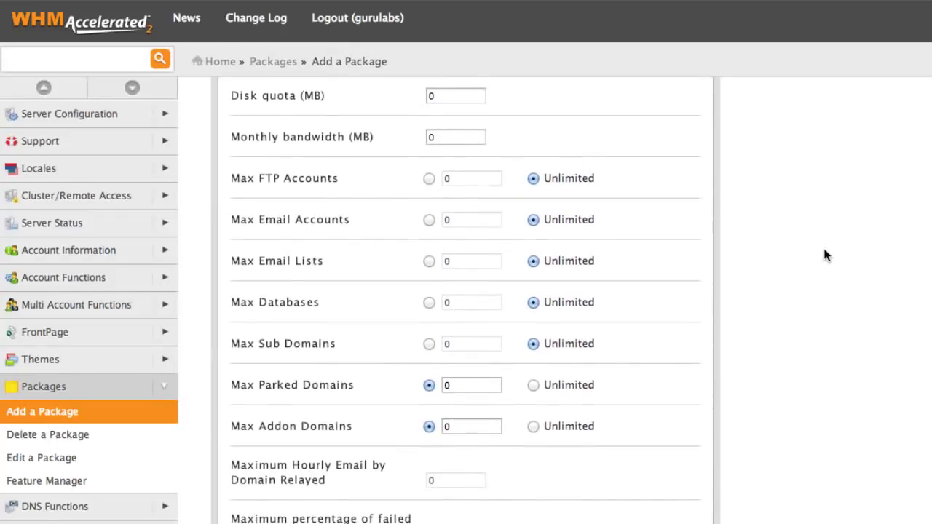
pyautogui.scroll(-5, 824, 255)
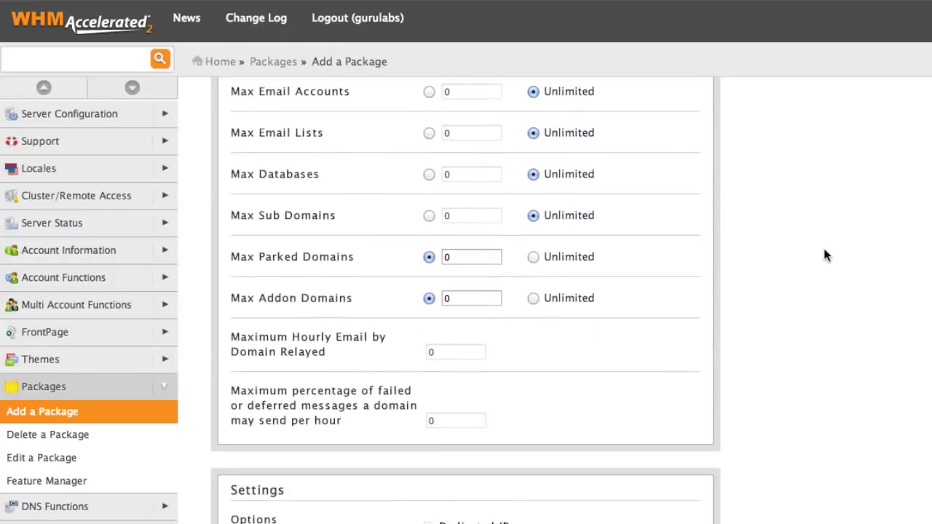
pyautogui.scroll(10, 825, 255)
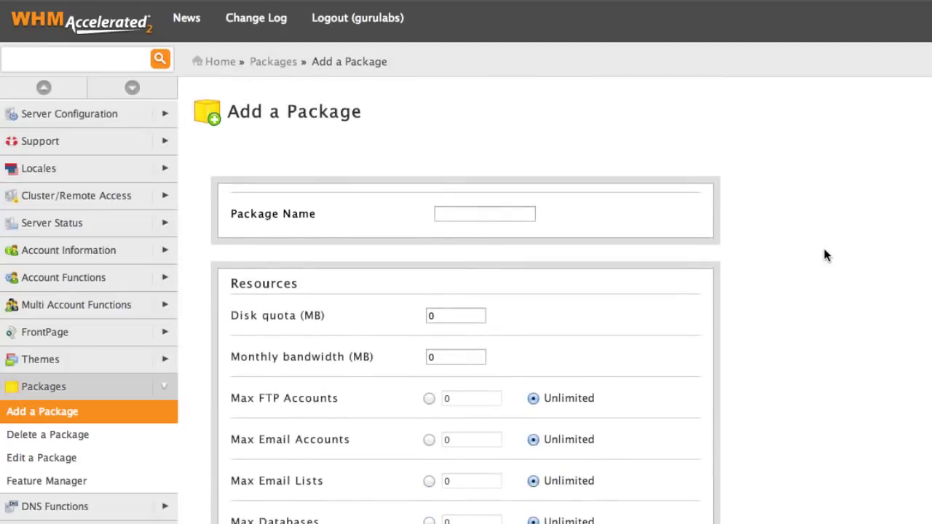
# Name the new hosting package Package-name.
pyautogui.click(485, 212)
pyautogui.write('Pac')
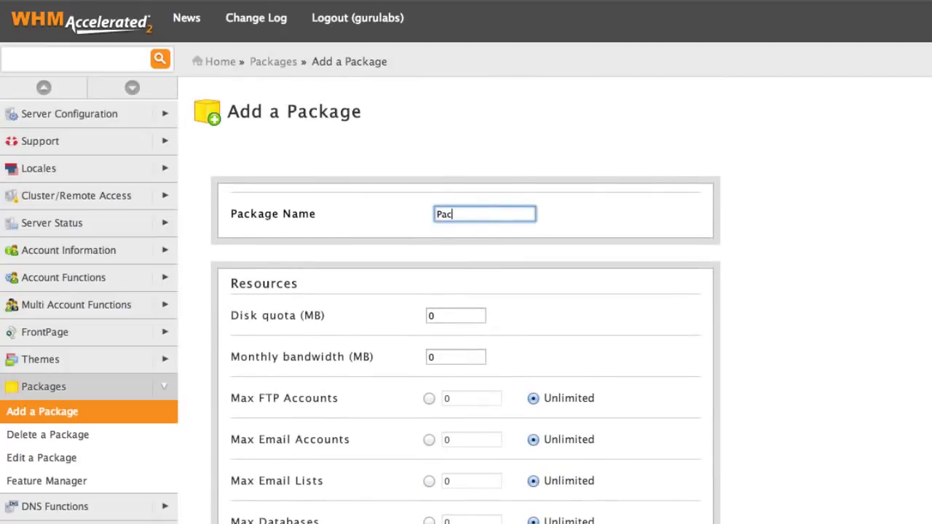
pyautogui.write('kage-name')
# Set the package's disk quota to 10000 MB.
pyautogui.scroll(-3, 812, 294)
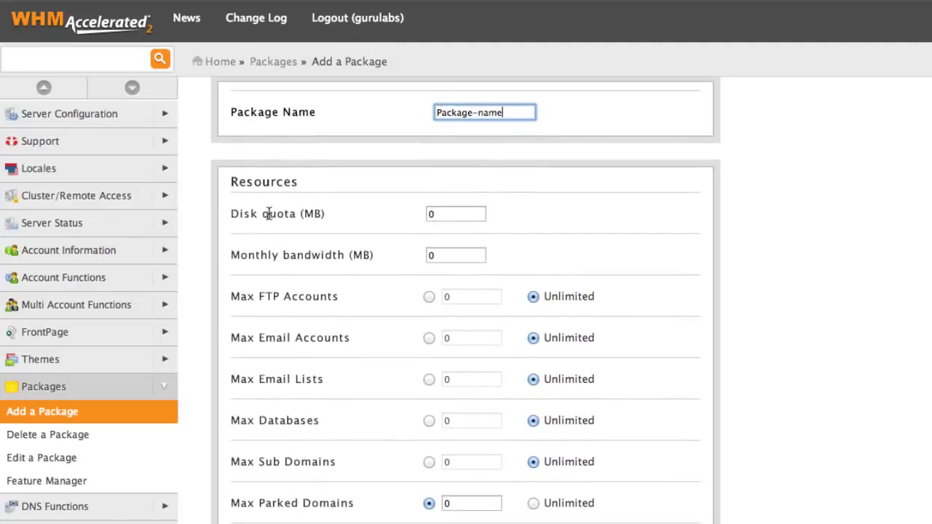
pyautogui.moveTo(243, 212); pyautogui.dragTo(362, 214)
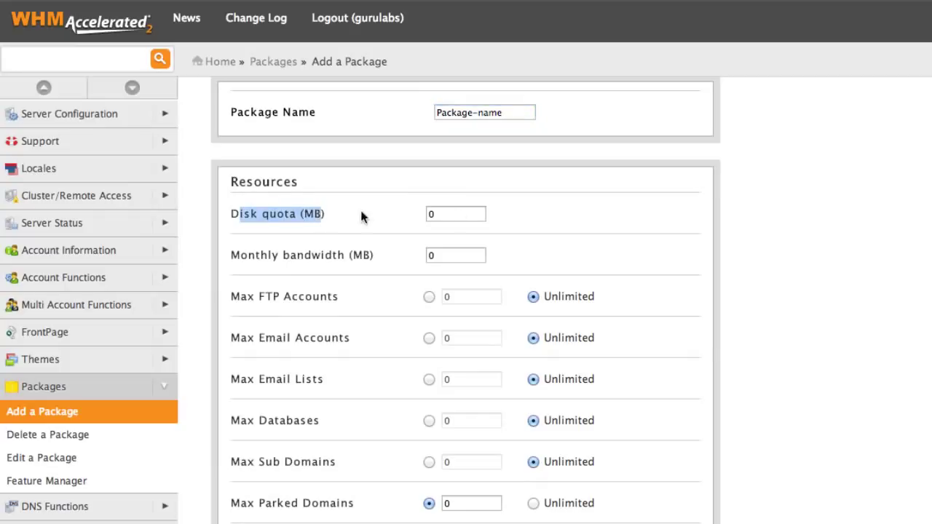
pyautogui.click(456, 213)
pyautogui.write('1')
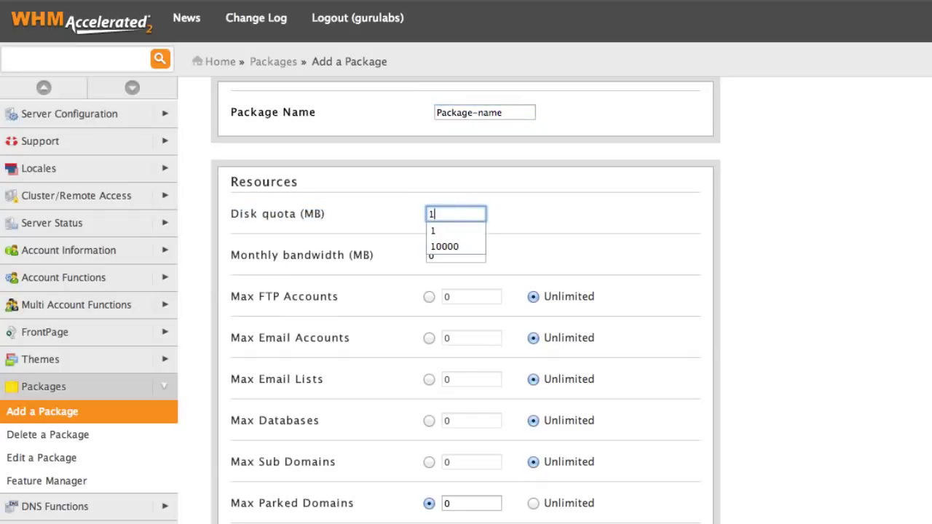
pyautogui.press('Down')
pyautogui.press('Down')
pyautogui.press('Return')
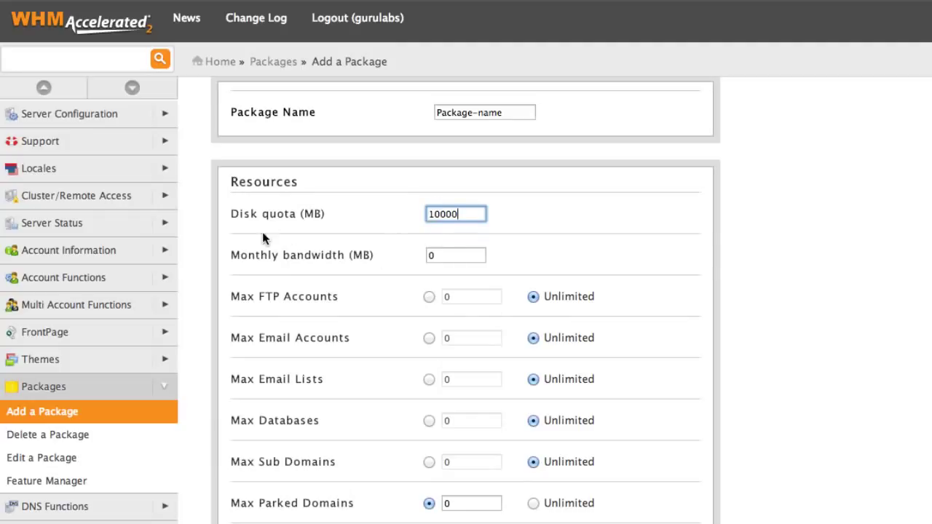
# Set the package's monthly bandwidth to 10000 MB and look over the remaining package options.
pyautogui.moveTo(236, 258); pyautogui.dragTo(336, 256)
pyautogui.click(336, 256)
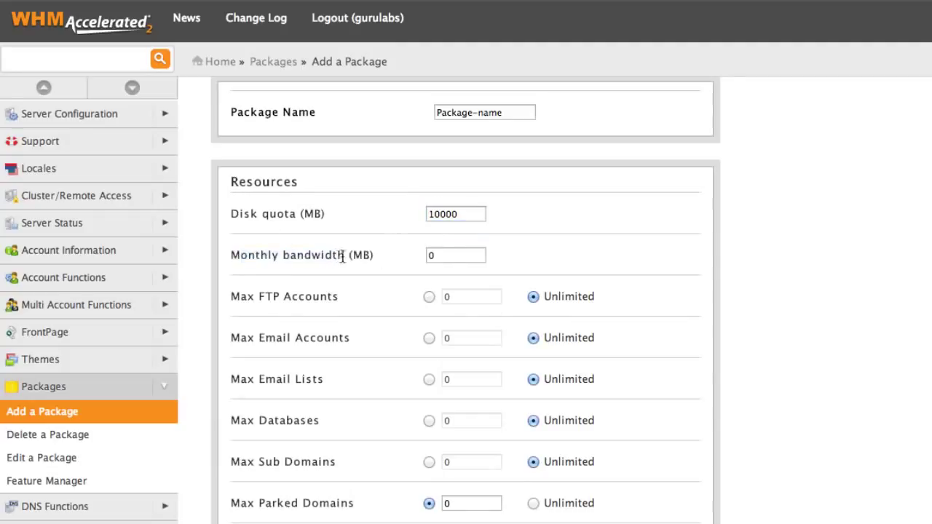
pyautogui.click(428, 257)
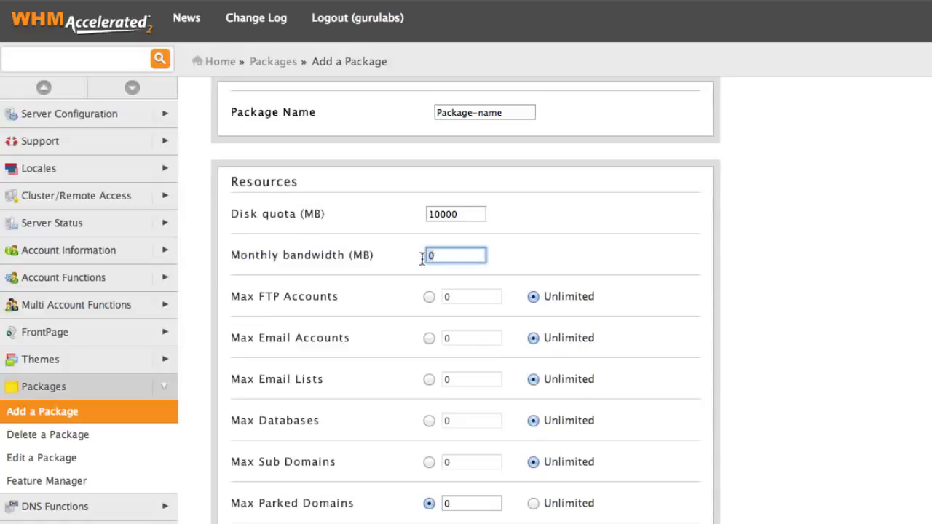
pyautogui.write('10')
pyautogui.press('Down')
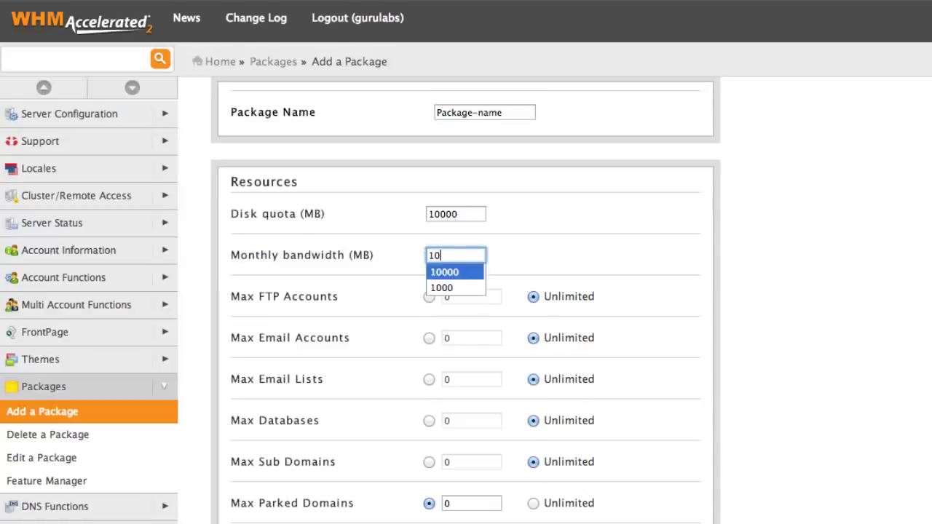
pyautogui.press('Return')
pyautogui.click(793, 287)
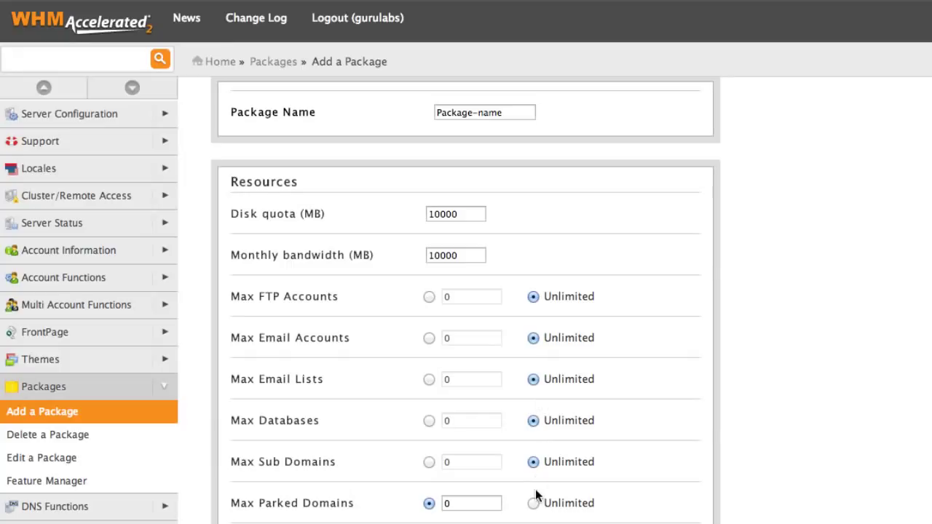
pyautogui.scroll(-5, 770, 171)
pyautogui.scroll(-6, 770, 171)
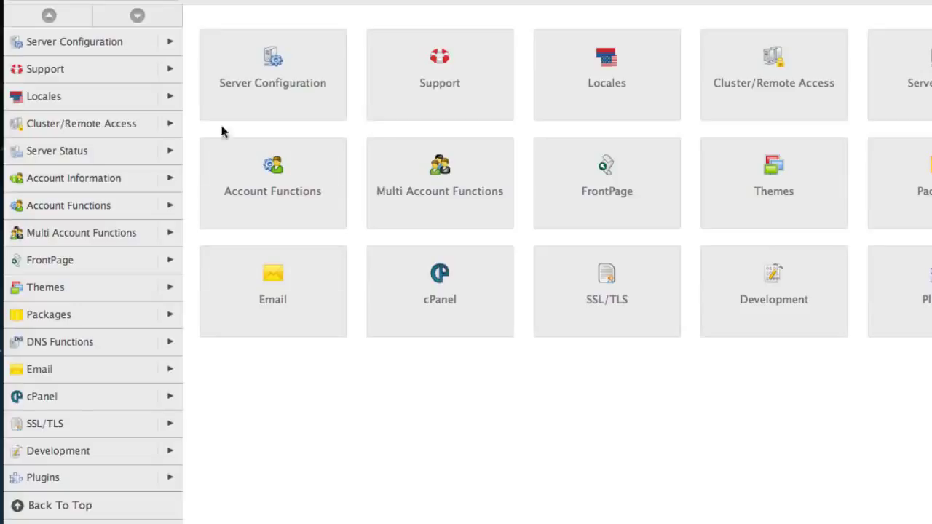
# Start creating a new hosting account and set its domain to youwebsite.com.
pyautogui.click(105, 208)
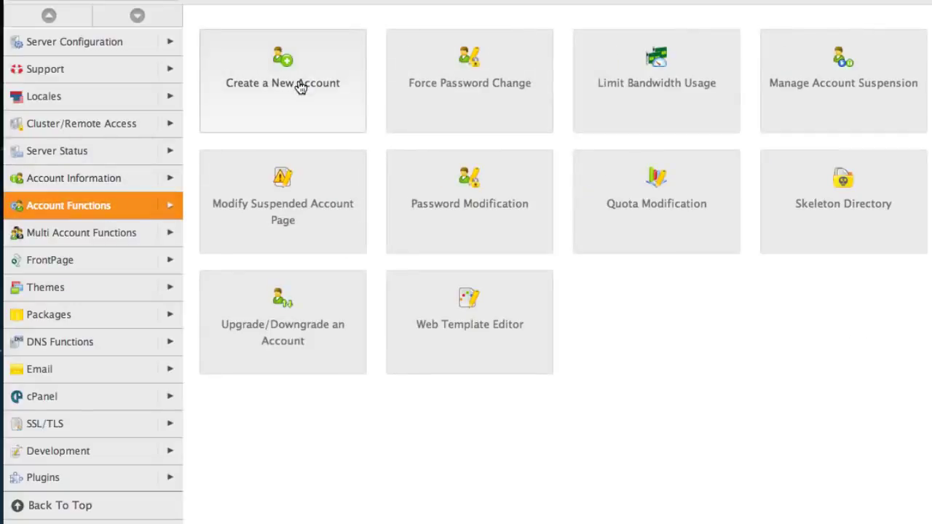
pyautogui.click(300, 87)
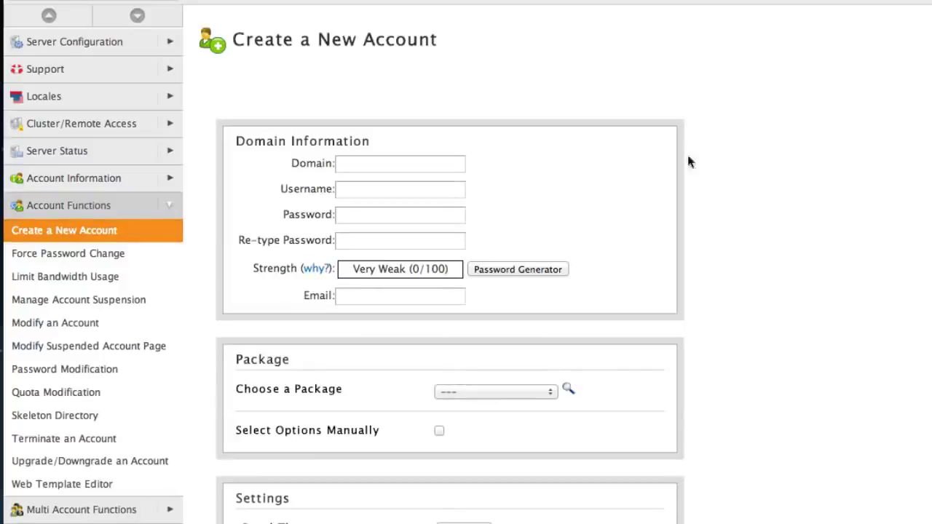
pyautogui.scroll(-3, 709, 216)
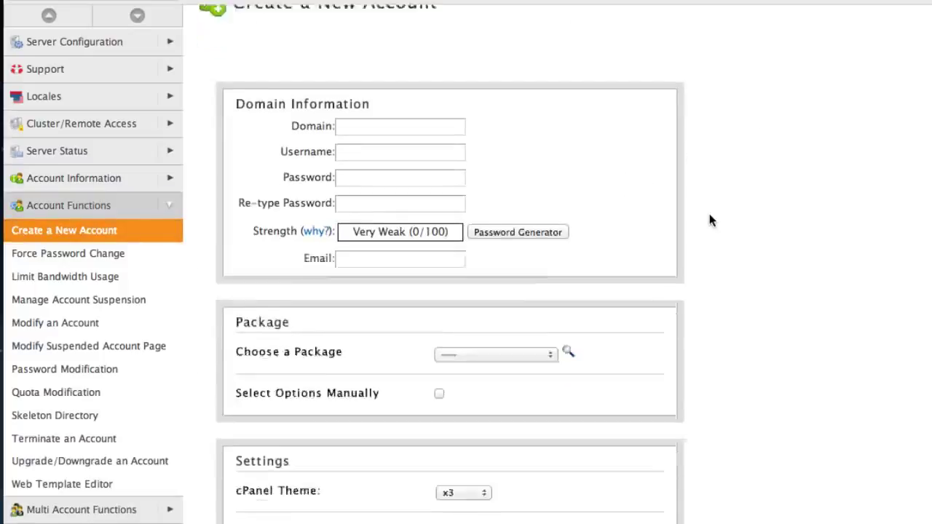
pyautogui.click(352, 63)
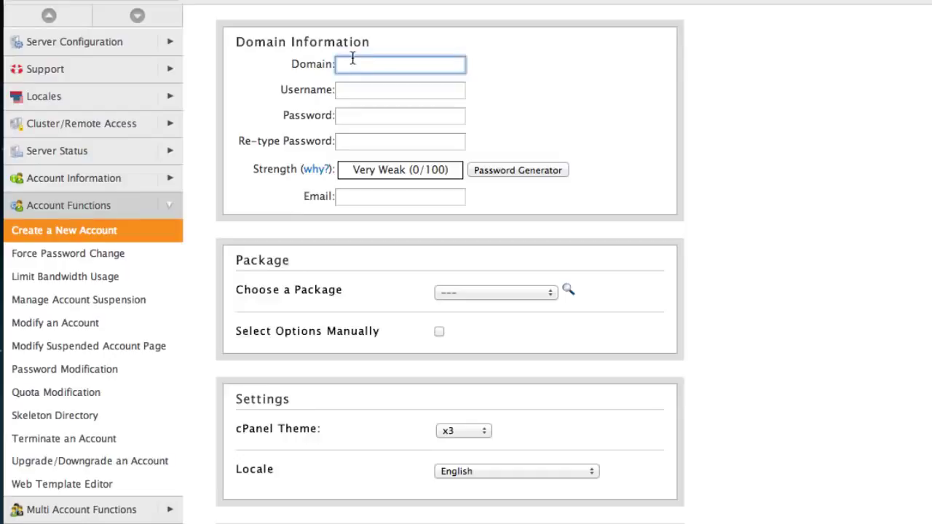
pyautogui.write('youweb')
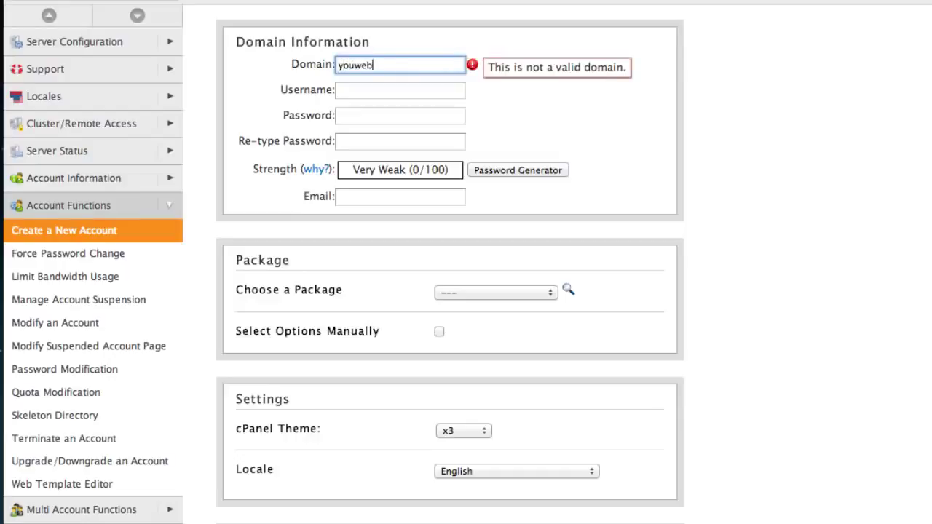
pyautogui.write('site.com')
pyautogui.click(600, 79)
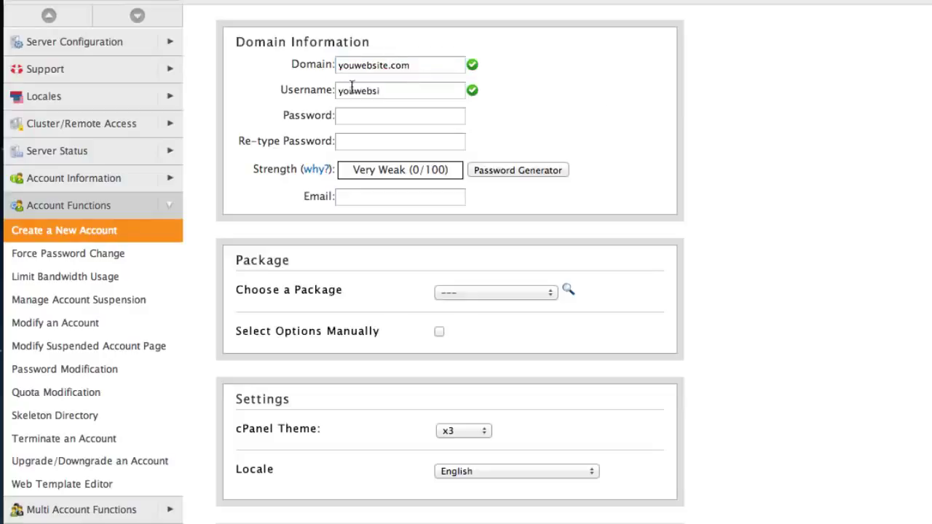
# Enter the account password in both the password and confirmation fields, and fill in the contact e-mail address.
pyautogui.moveTo(336, 91); pyautogui.dragTo(382, 91)
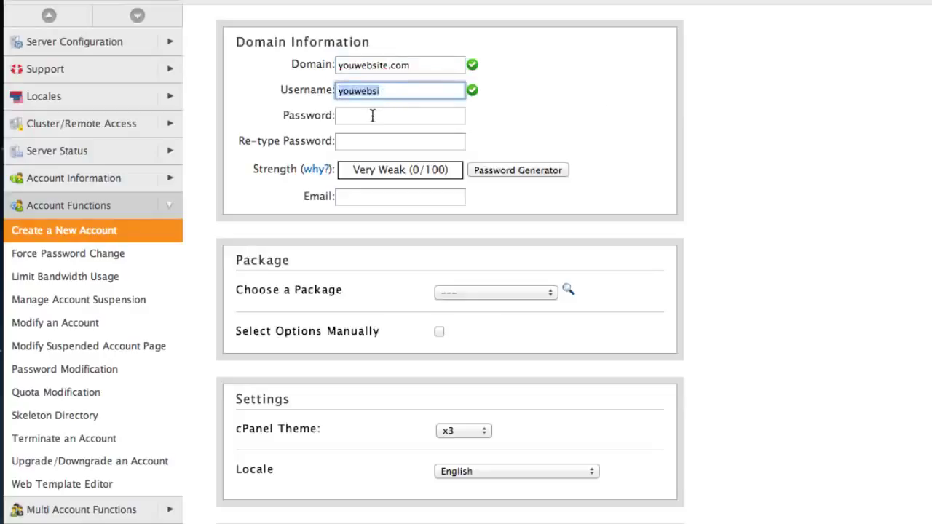
pyautogui.click(371, 115)
pyautogui.write('*****')
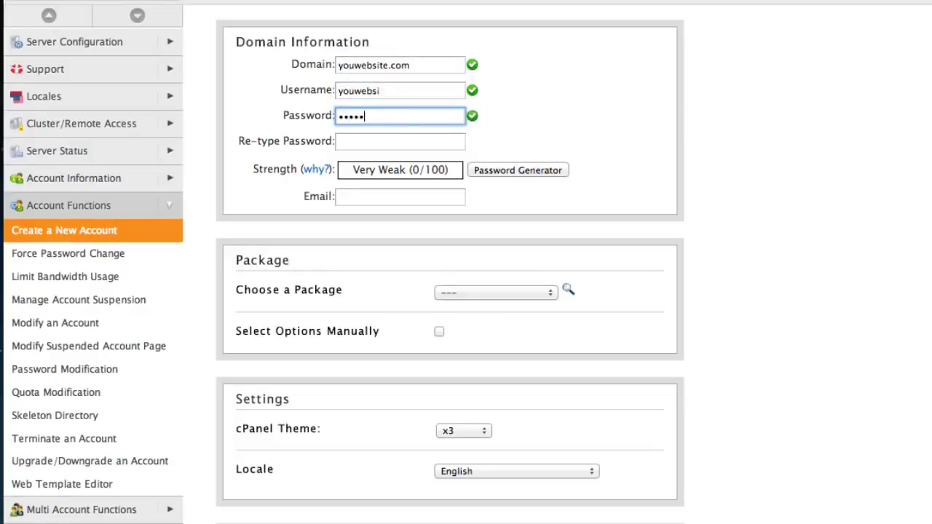
pyautogui.write('*******')
pyautogui.press('Tab')
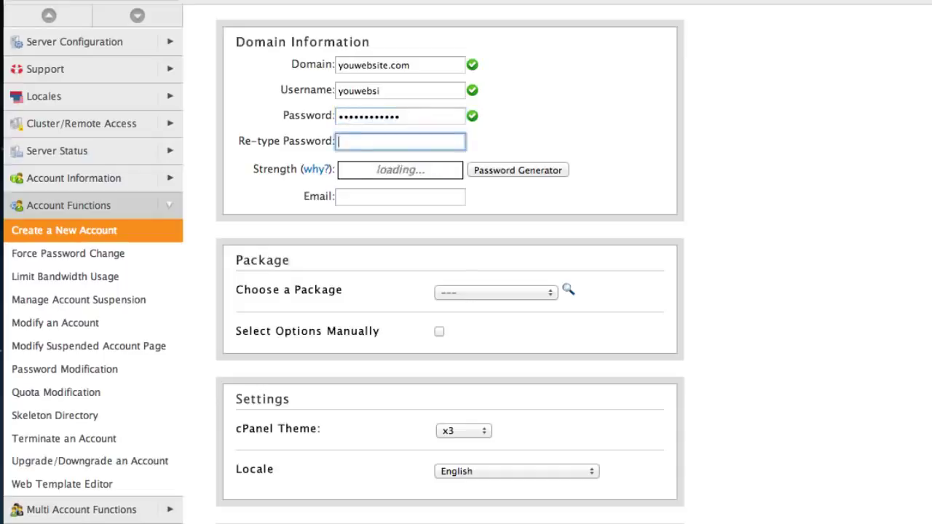
pyautogui.write('********')
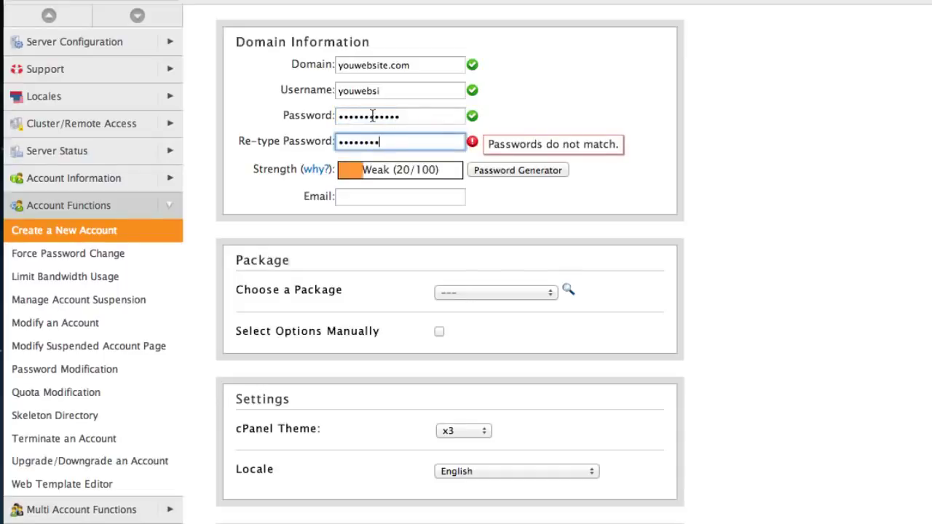
pyautogui.click(404, 197)
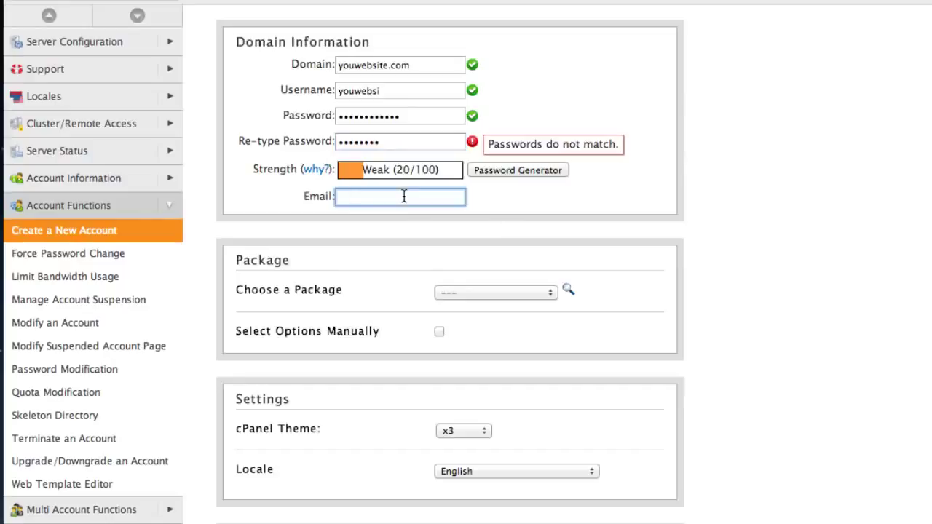
pyautogui.write('youremailaddress@email.com')
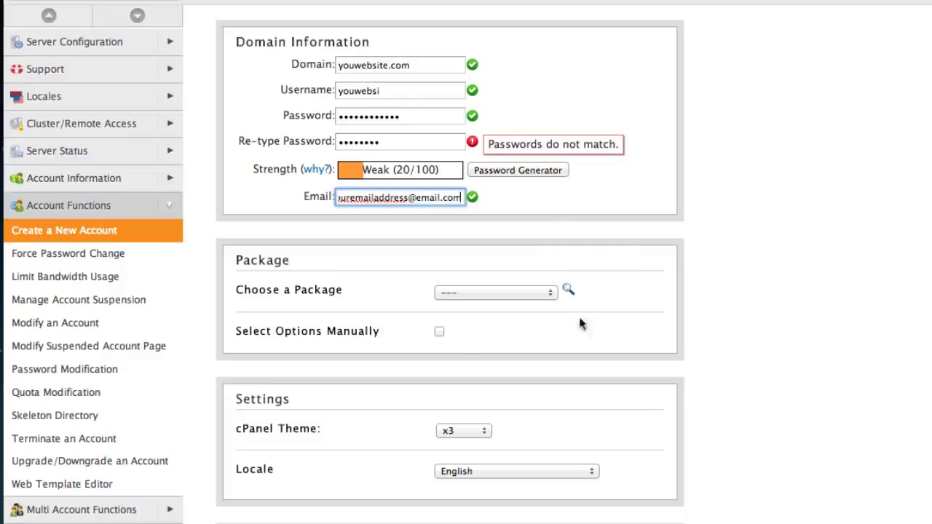
# Assign one of the whmdemo_Adi Package plans to the new account.
pyautogui.click(546, 293)
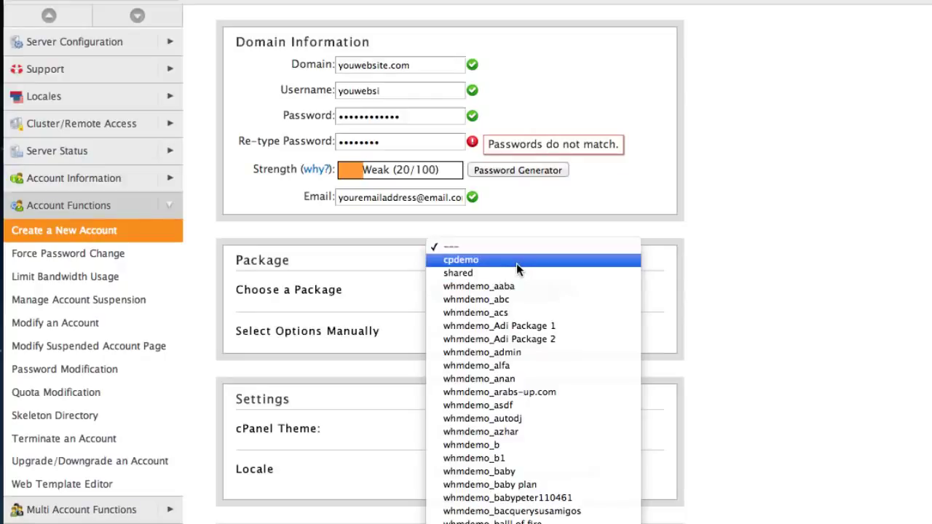
pyautogui.click(747, 232)
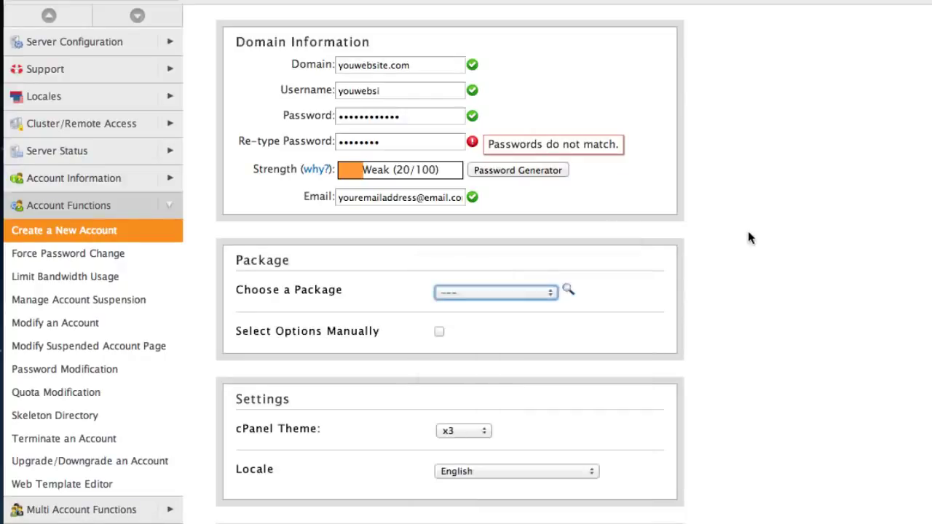
pyautogui.click(537, 294)
pyautogui.click(535, 313)
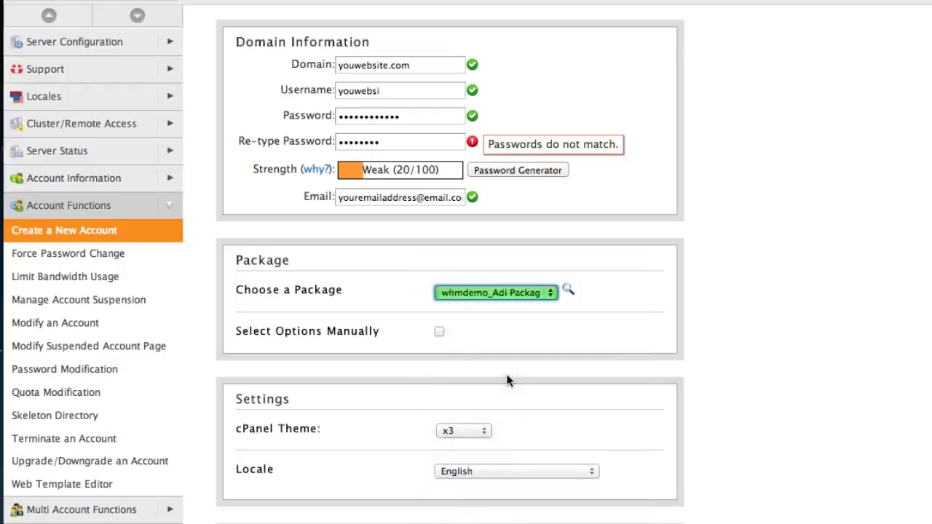
pyautogui.click(765, 285)
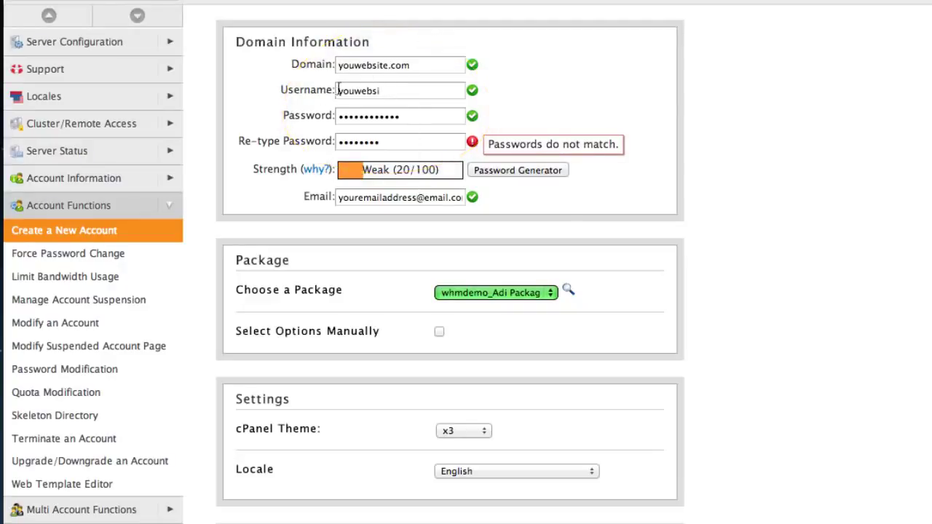
# Review the new account's username and password fields and the nameservers in the DNS settings.
pyautogui.moveTo(387, 88); pyautogui.dragTo(334, 88)
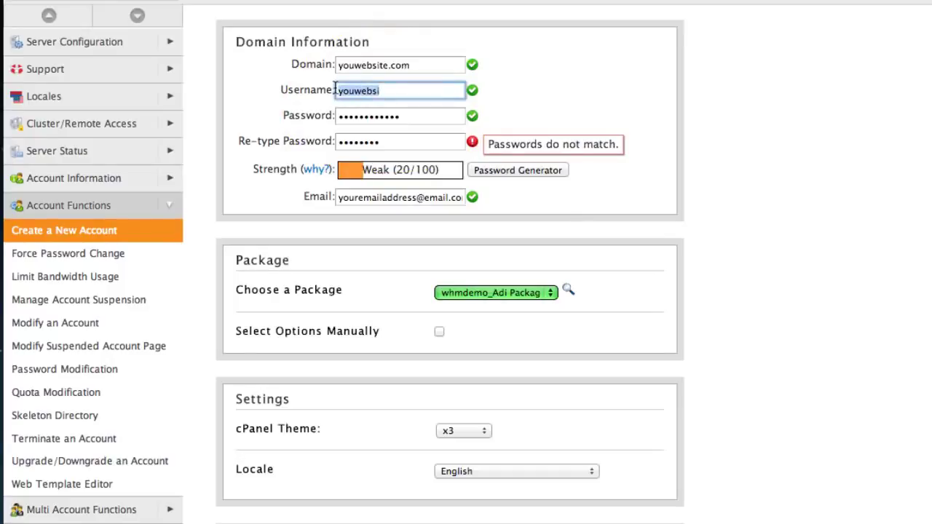
pyautogui.moveTo(411, 117); pyautogui.dragTo(332, 113)
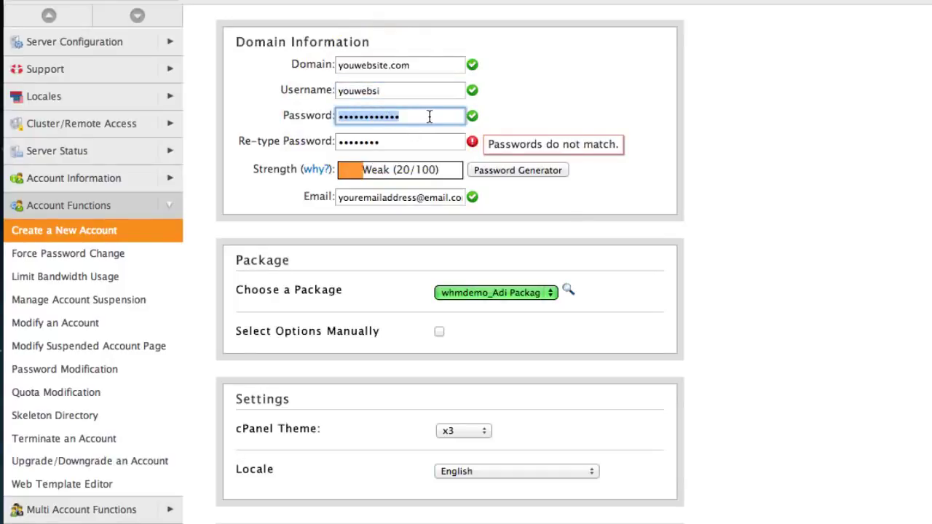
pyautogui.scroll(-5, 777, 156)
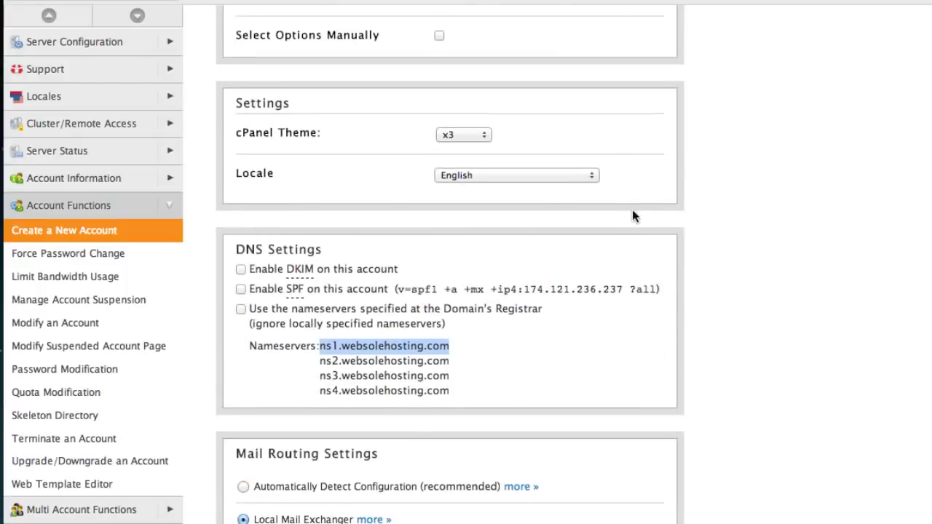
# Examine the nameserver addresses listed in the new account's DNS settings, especially the first one.
pyautogui.scroll(5, 632, 212)
pyautogui.scroll(-5, 632, 211)
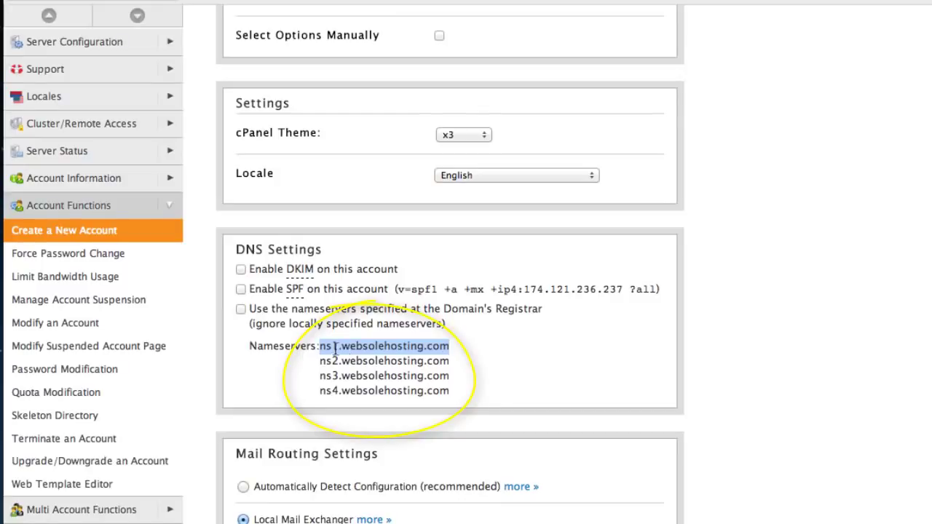
pyautogui.moveTo(319, 345); pyautogui.dragTo(461, 395)
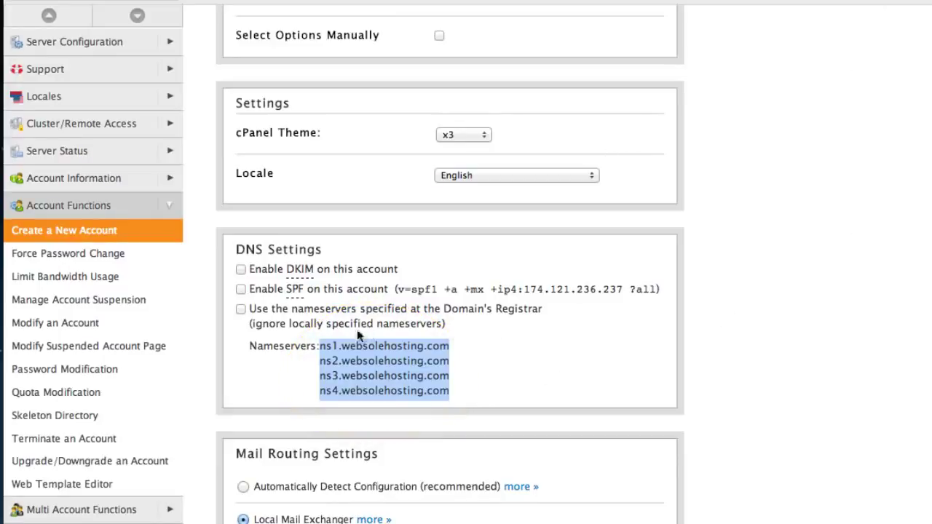
pyautogui.click(326, 346)
pyautogui.moveTo(326, 345); pyautogui.dragTo(450, 346)
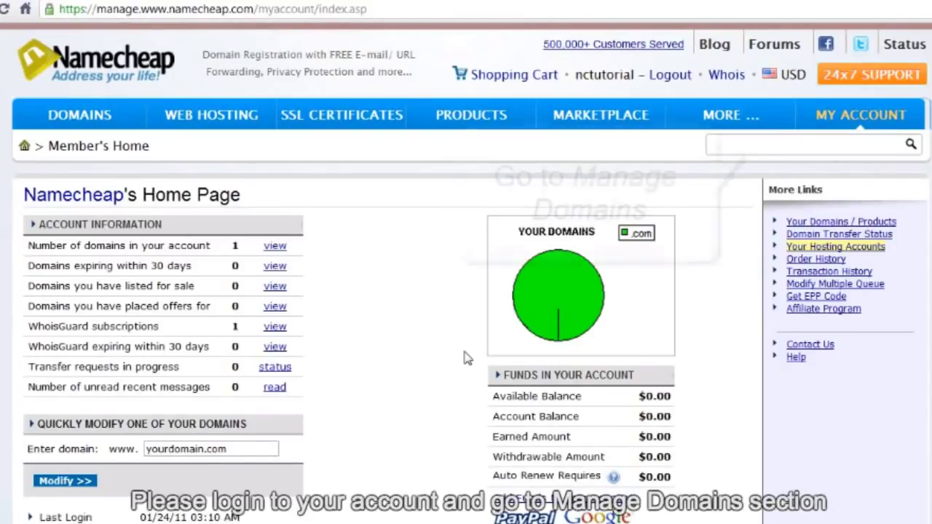
# Switch to Namecheap and open the Transfer DNS to Webhost settings for the domain nctutorial.com.
pyautogui.moveTo(830, 117)
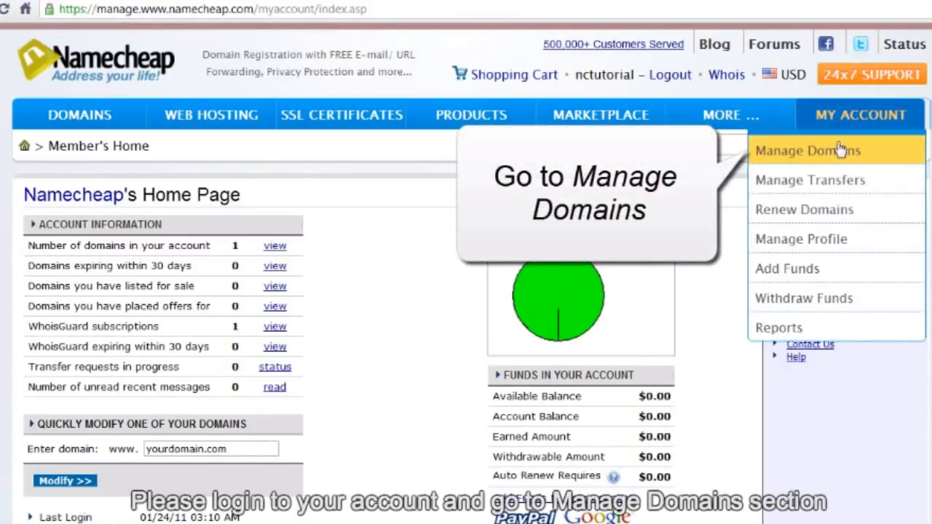
pyautogui.click(844, 157)
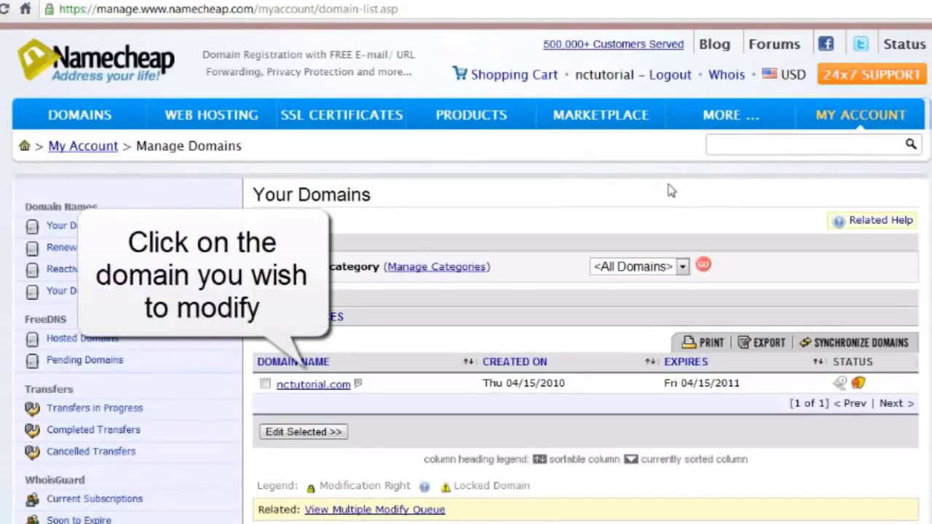
pyautogui.click(340, 389)
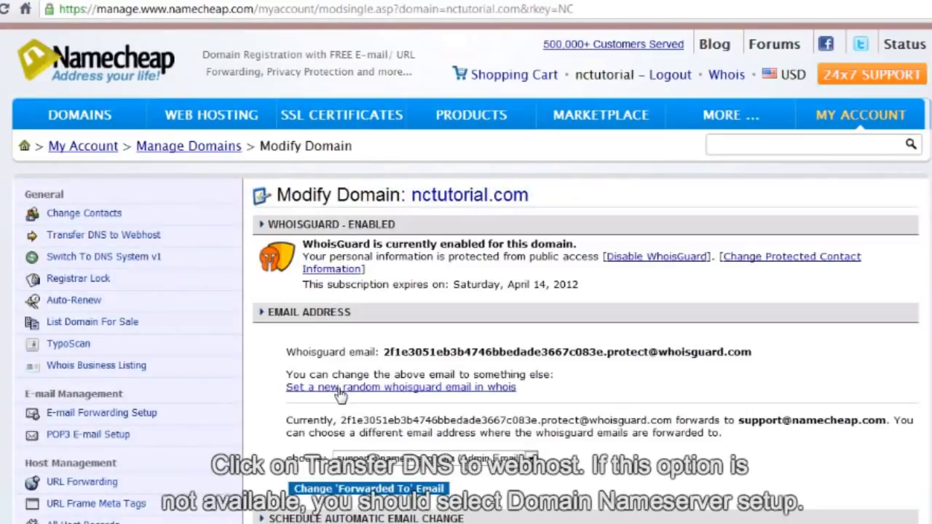
pyautogui.click(159, 236)
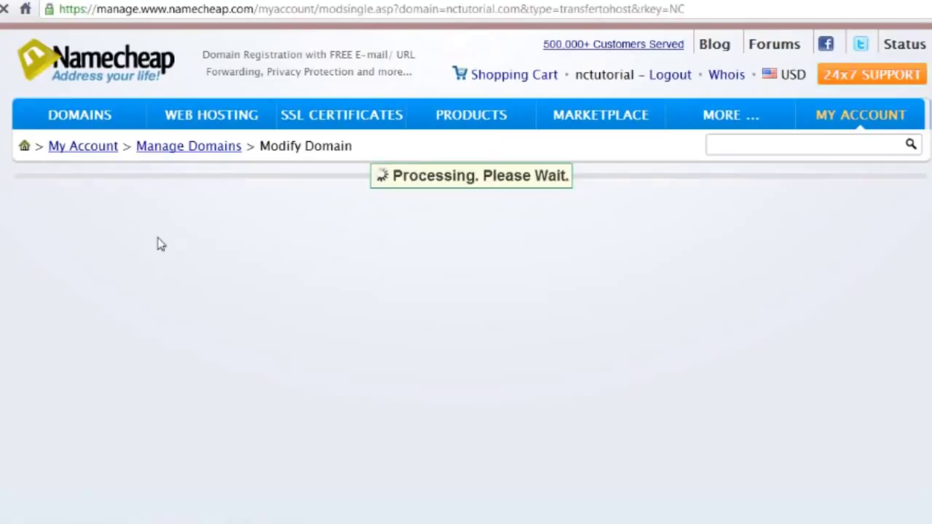
# Set the domain's custom DNS servers to dns1.web-hosting.com and dns2.web-hosting.com and save the changes.
pyautogui.scroll(-3, 268, 260)
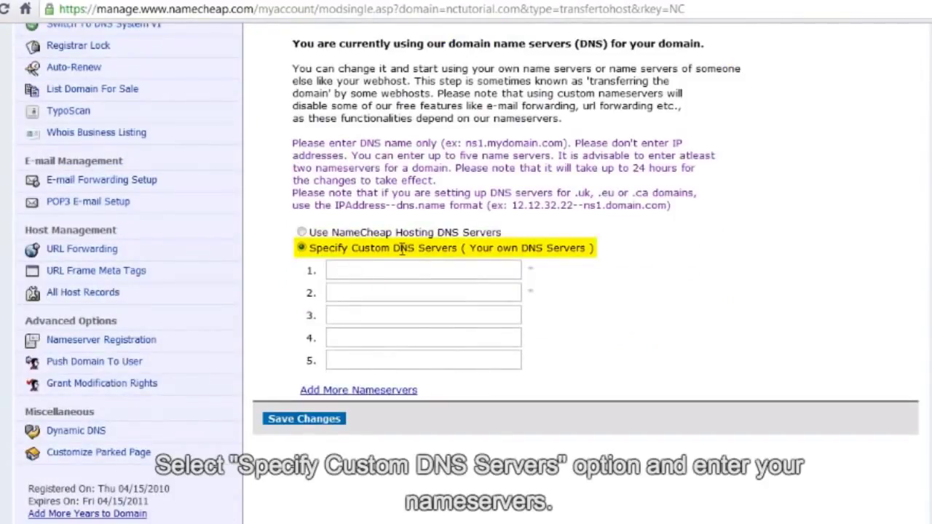
pyautogui.click(412, 269)
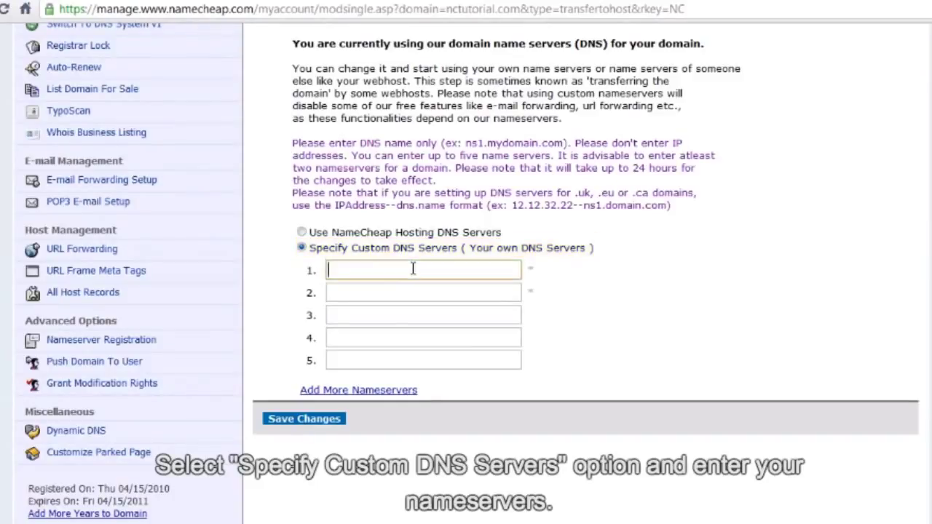
pyautogui.write('dns1')
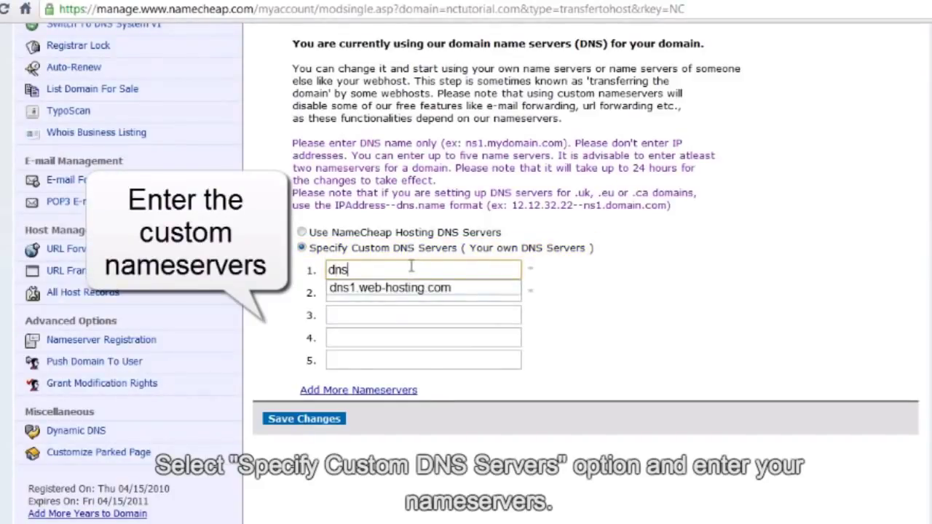
pyautogui.click(416, 289)
pyautogui.click(414, 291)
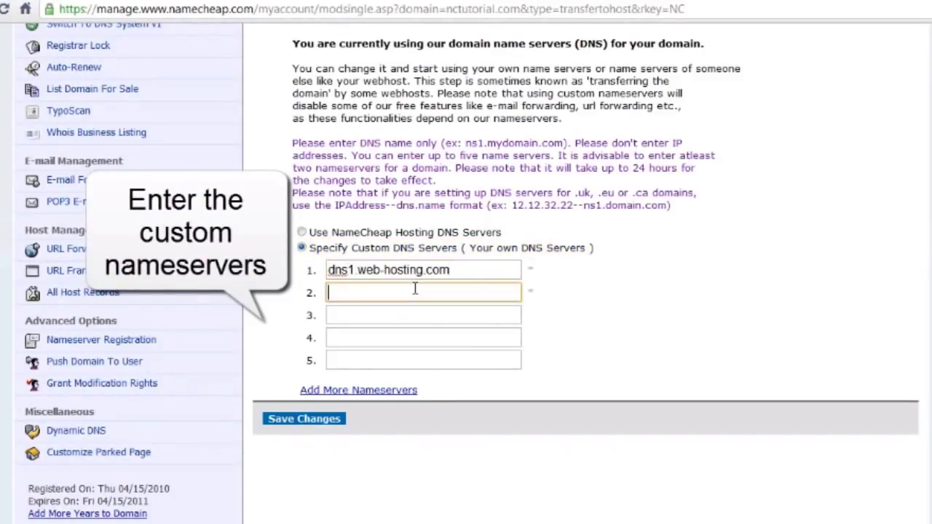
pyautogui.write('dns2')
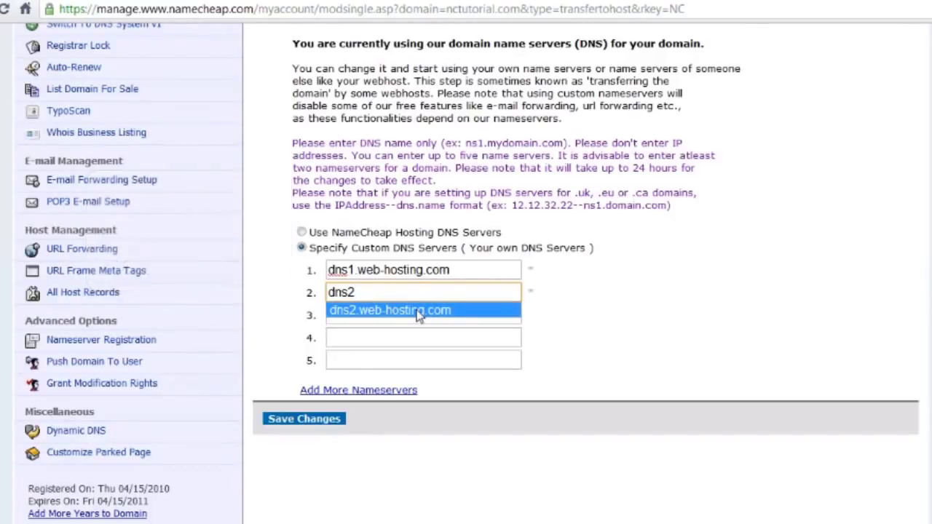
pyautogui.click(417, 309)
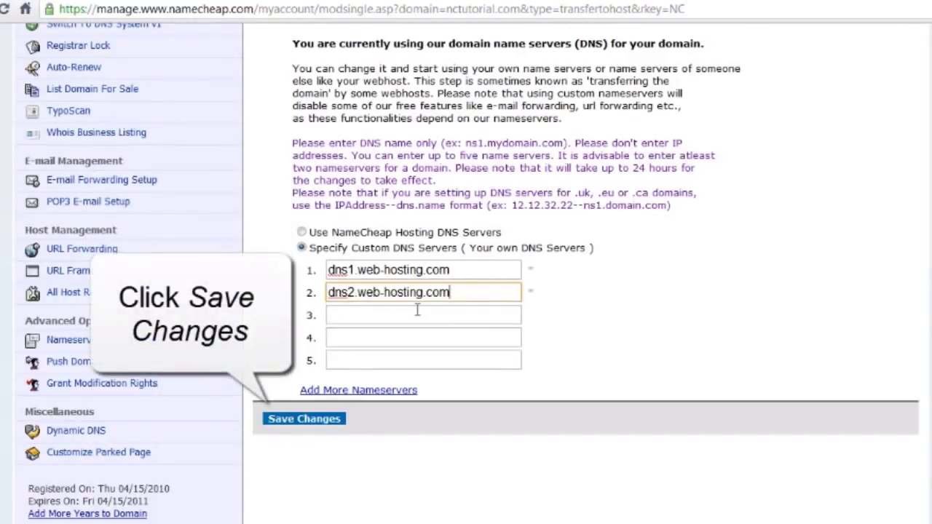
pyautogui.click(315, 420)
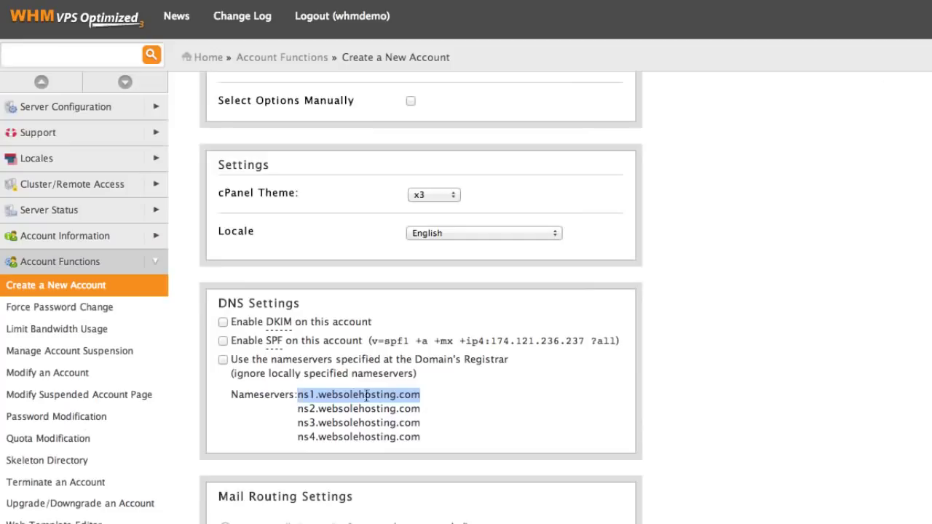
# Switch back to WHM and check all the nameservers listed for the new account.
pyautogui.click(291, 414)
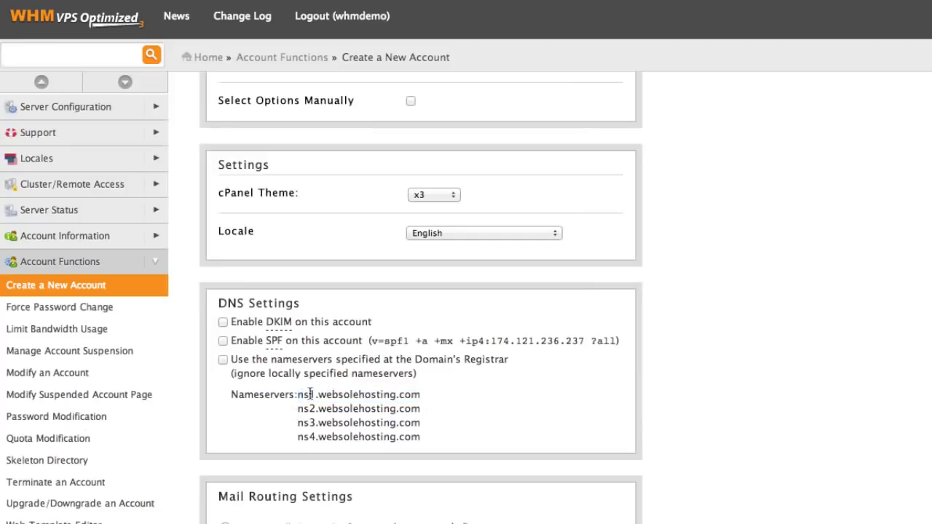
pyautogui.moveTo(296, 395); pyautogui.dragTo(421, 391)
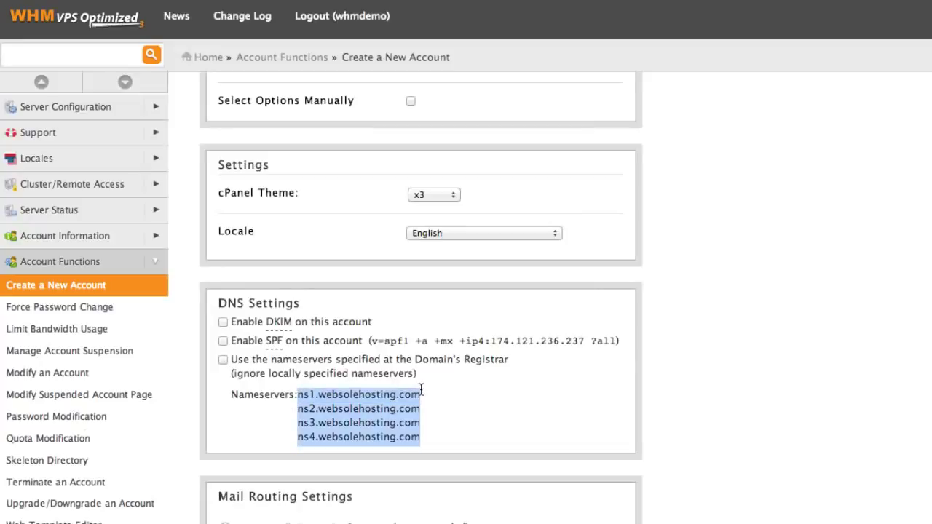
pyautogui.click(714, 375)
# Review the domain, username and password fields in the new account's domain information.
pyautogui.scroll(5, 714, 374)
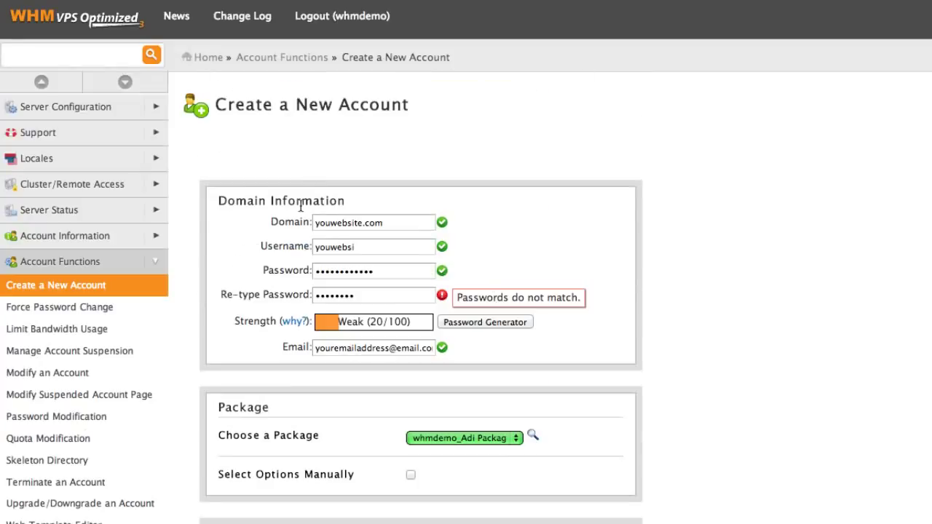
pyautogui.tripleClick(397, 222)
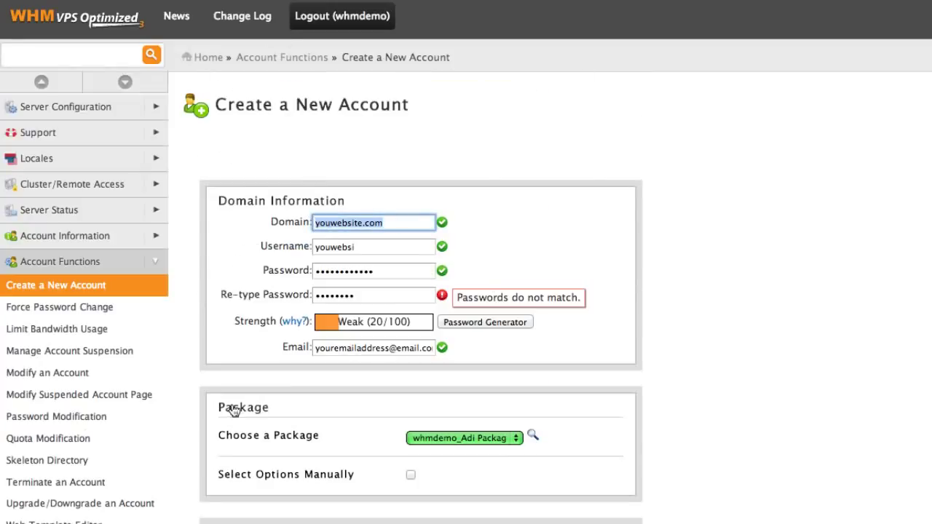
pyautogui.scroll(-5, 772, 364)
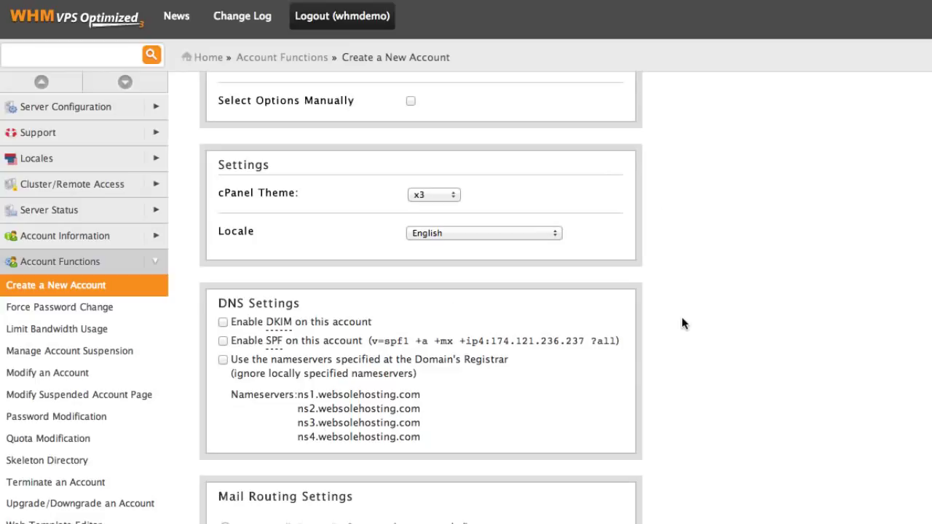
pyautogui.scroll(5, 681, 323)
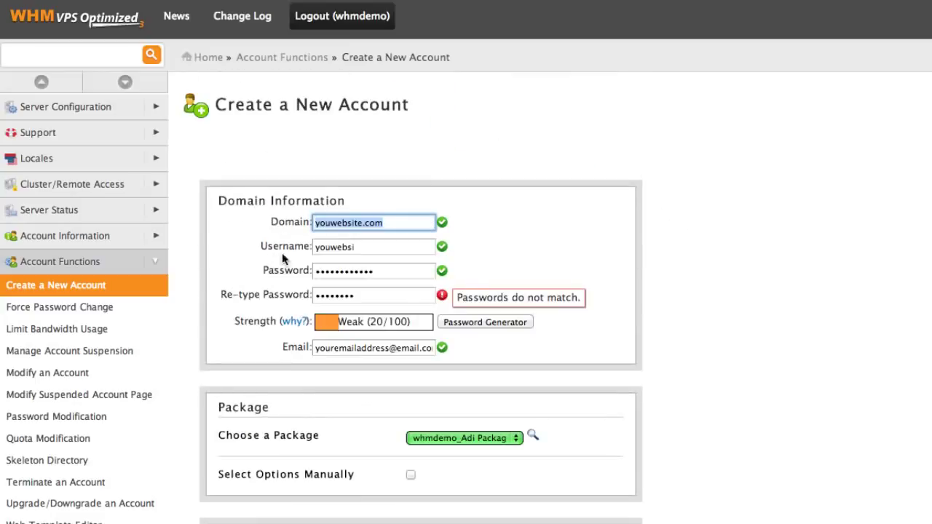
pyautogui.press('Tab')
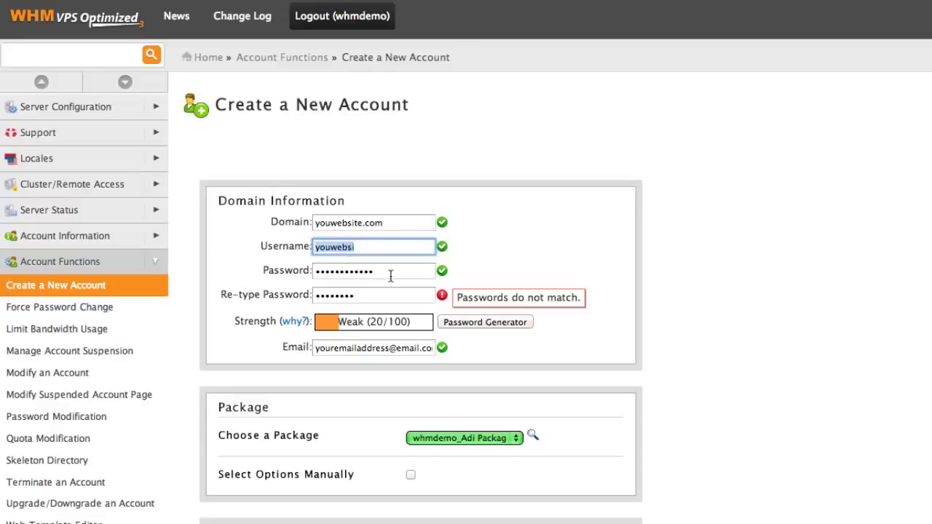
pyautogui.press('Tab')
pyautogui.click(786, 360)
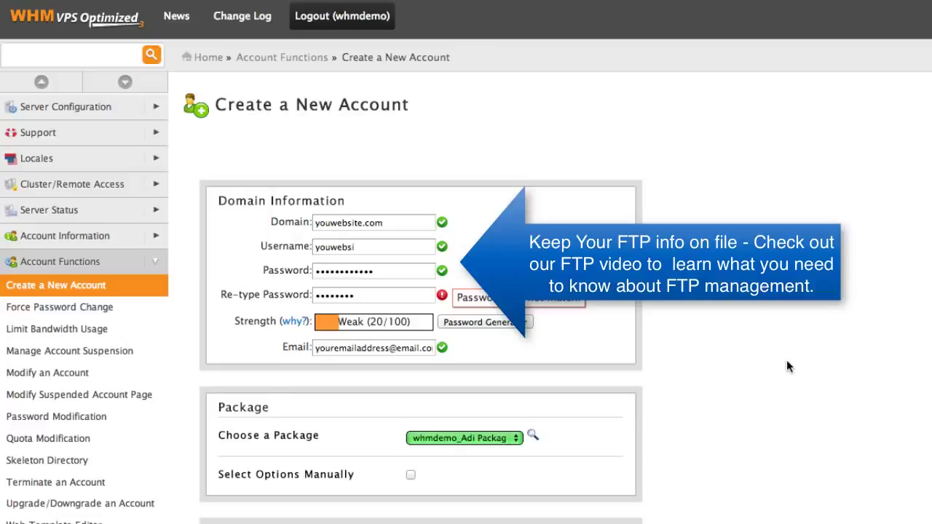
pyautogui.press('Tab')
pyautogui.click(717, 202)
pyautogui.click(400, 217)
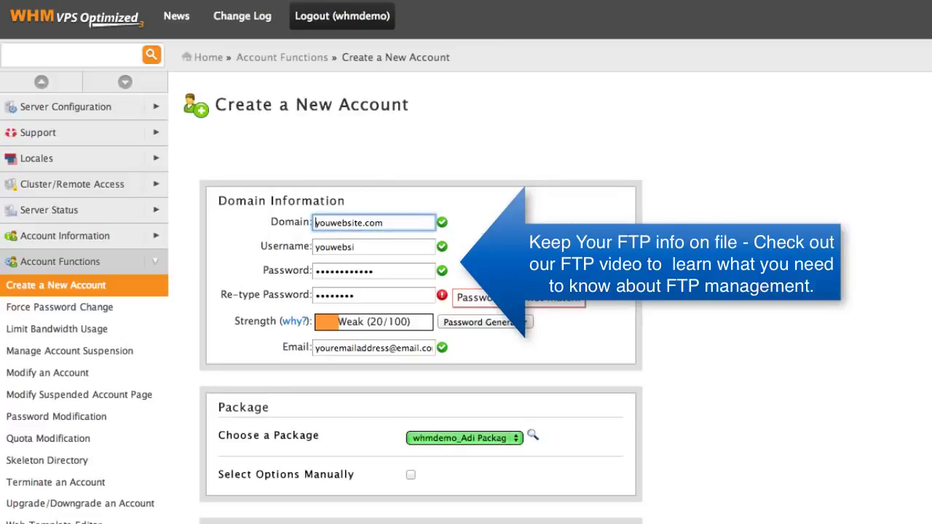